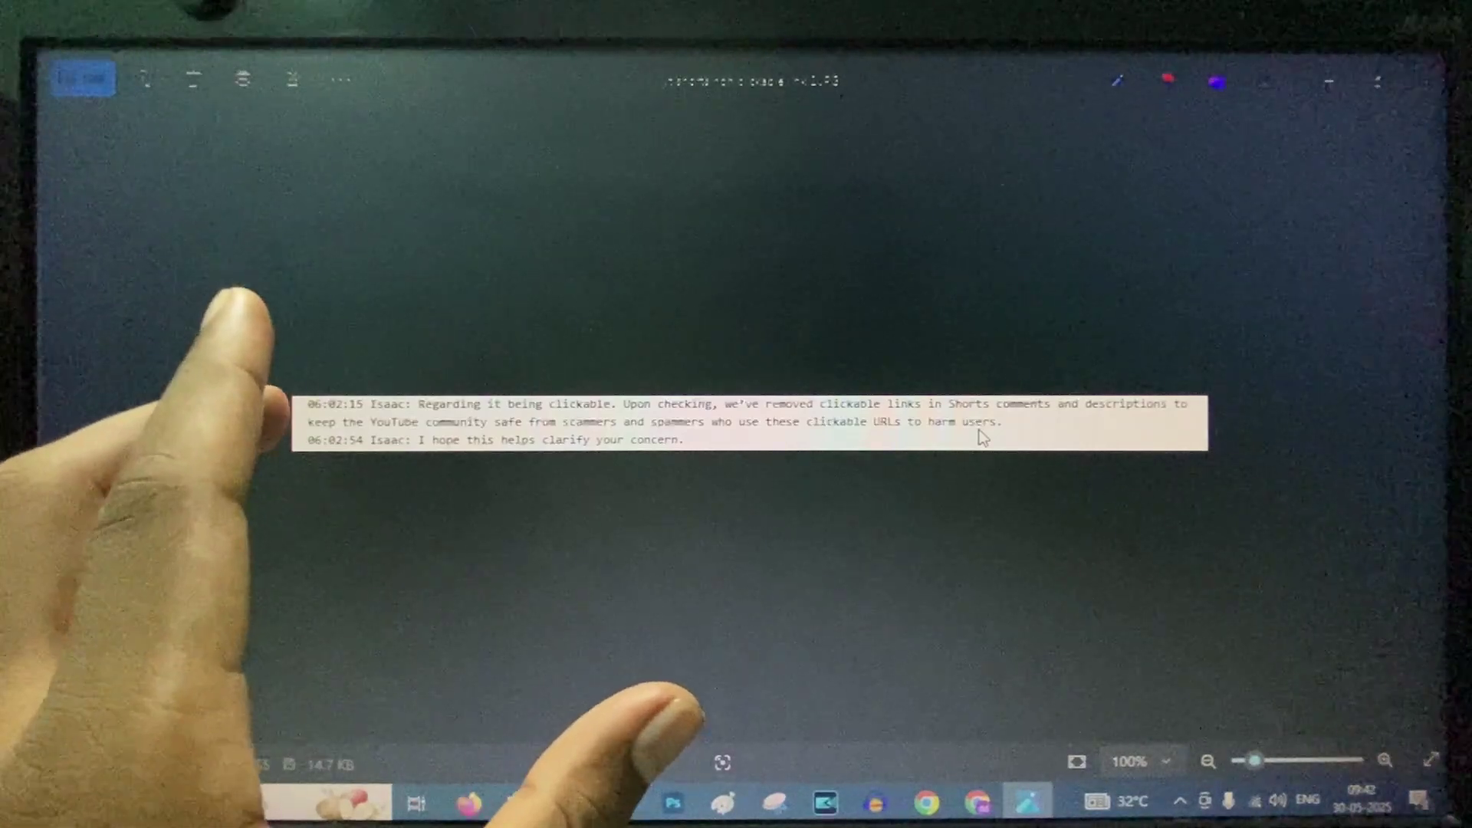
# Step: Post a comment on the Short, then open and close the pinned comment's options menu
pyautogui.click(979, 803)
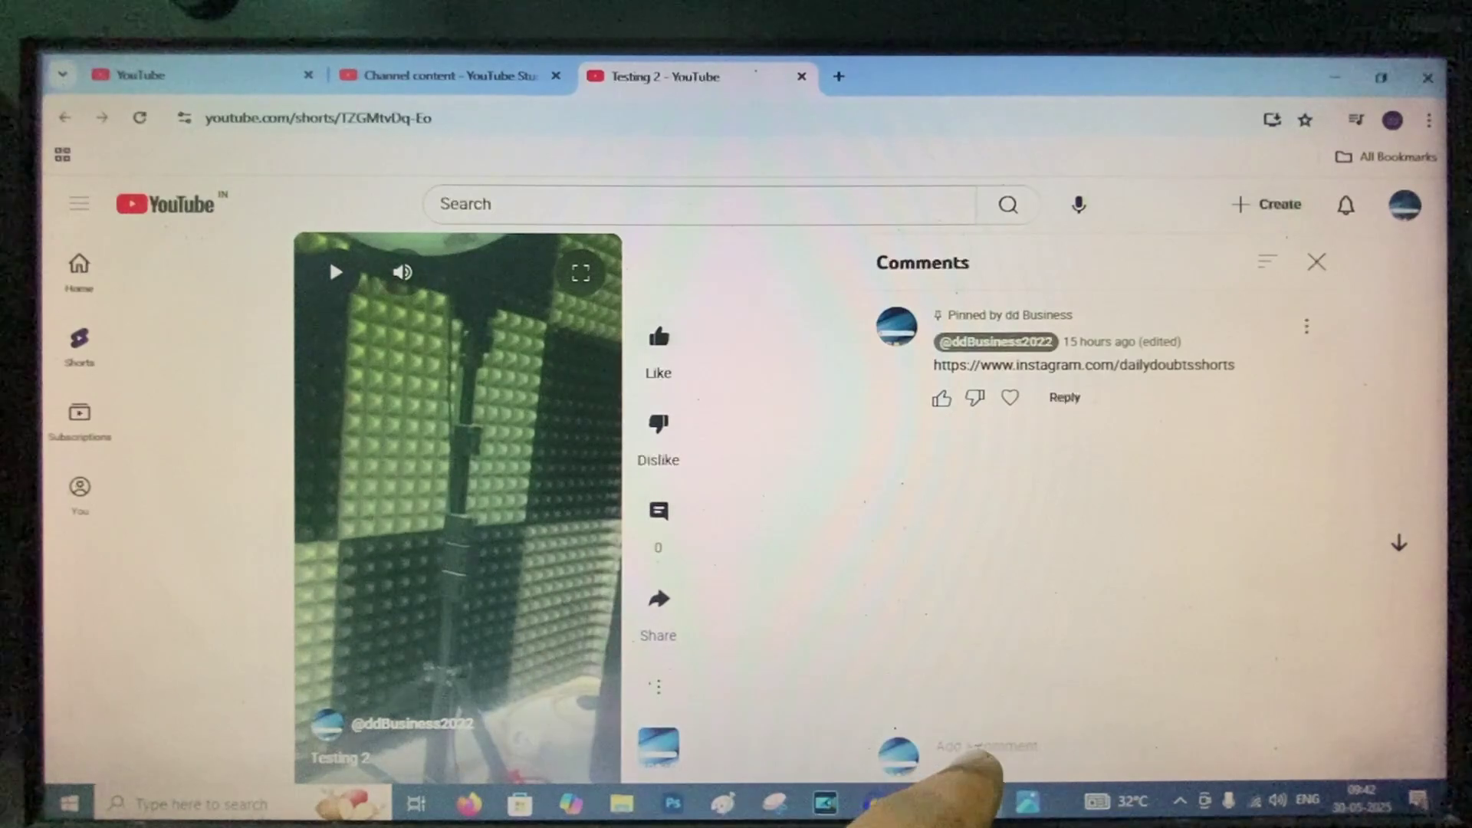
pyautogui.click(976, 747)
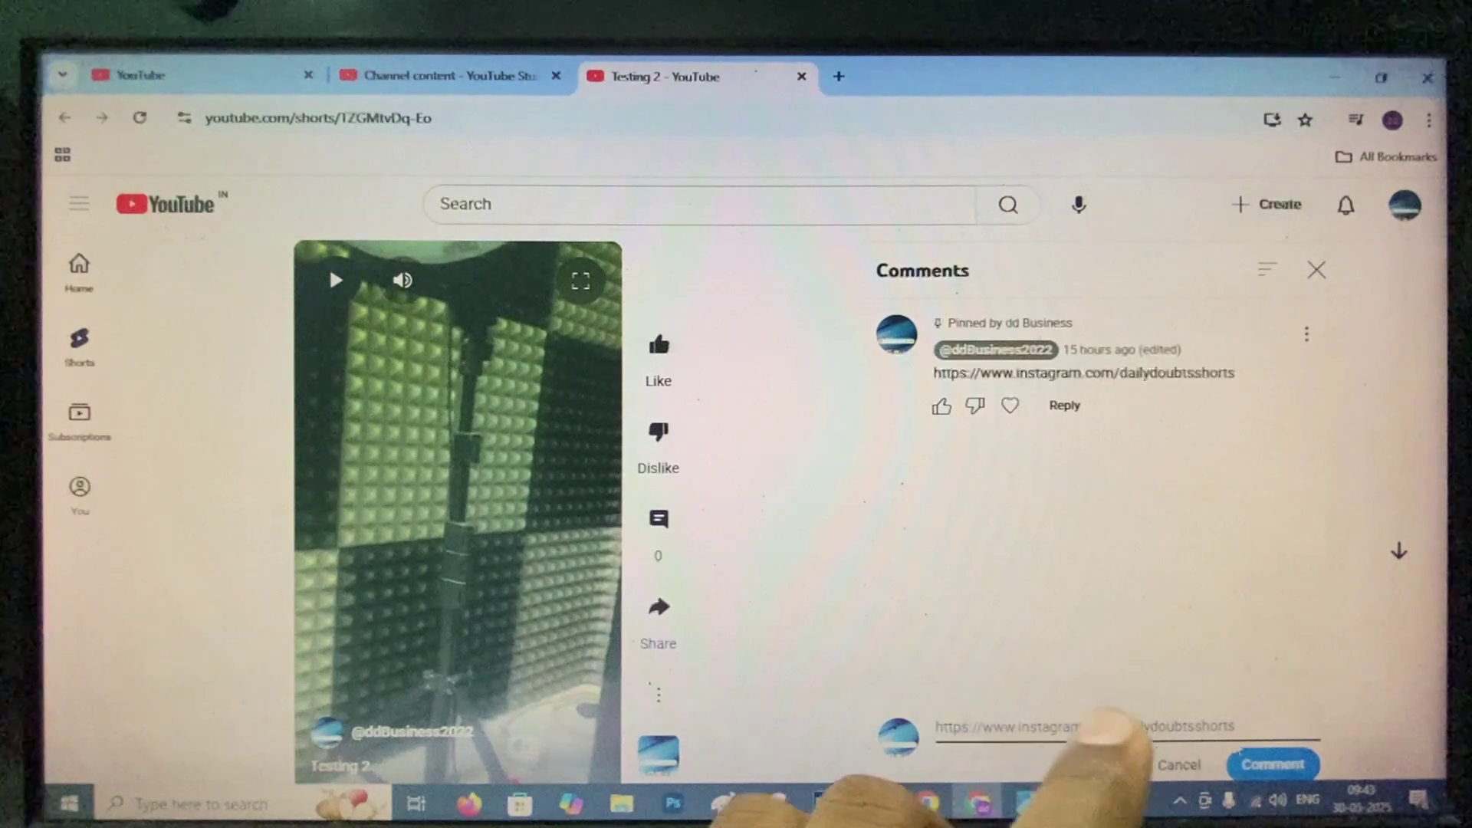
pyautogui.click(1266, 763)
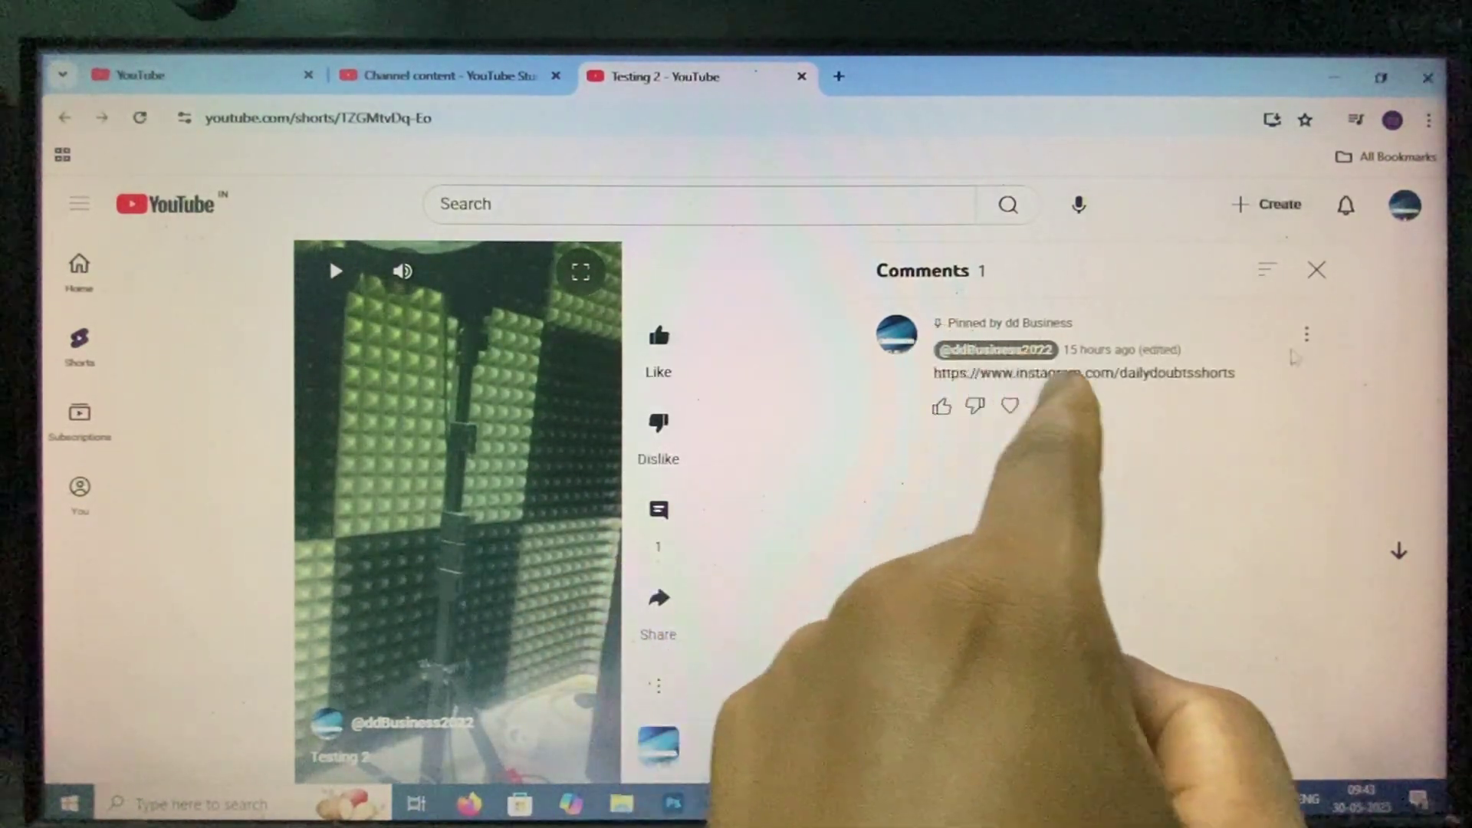
pyautogui.click(1307, 334)
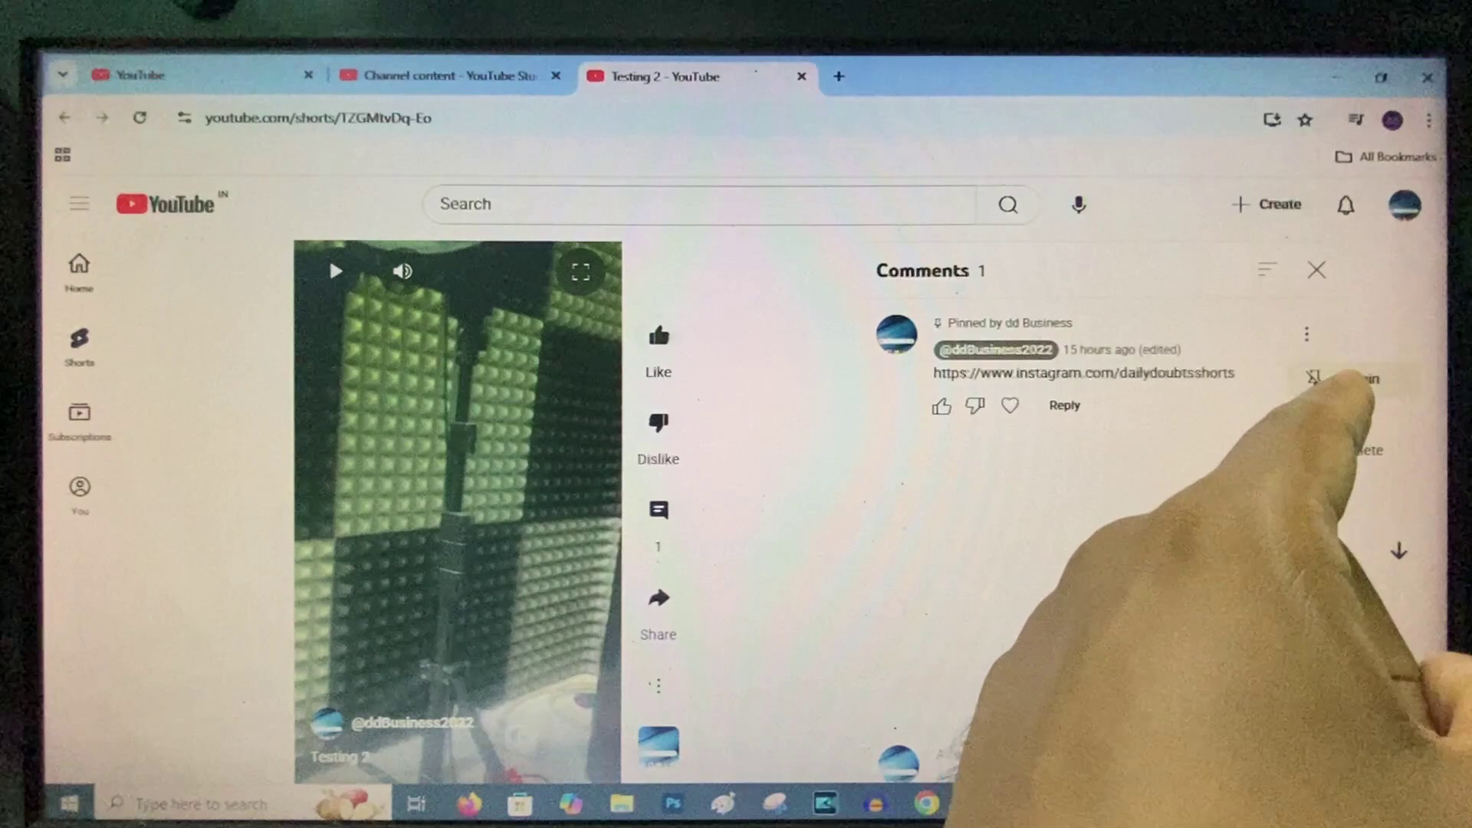
pyautogui.click(1222, 461)
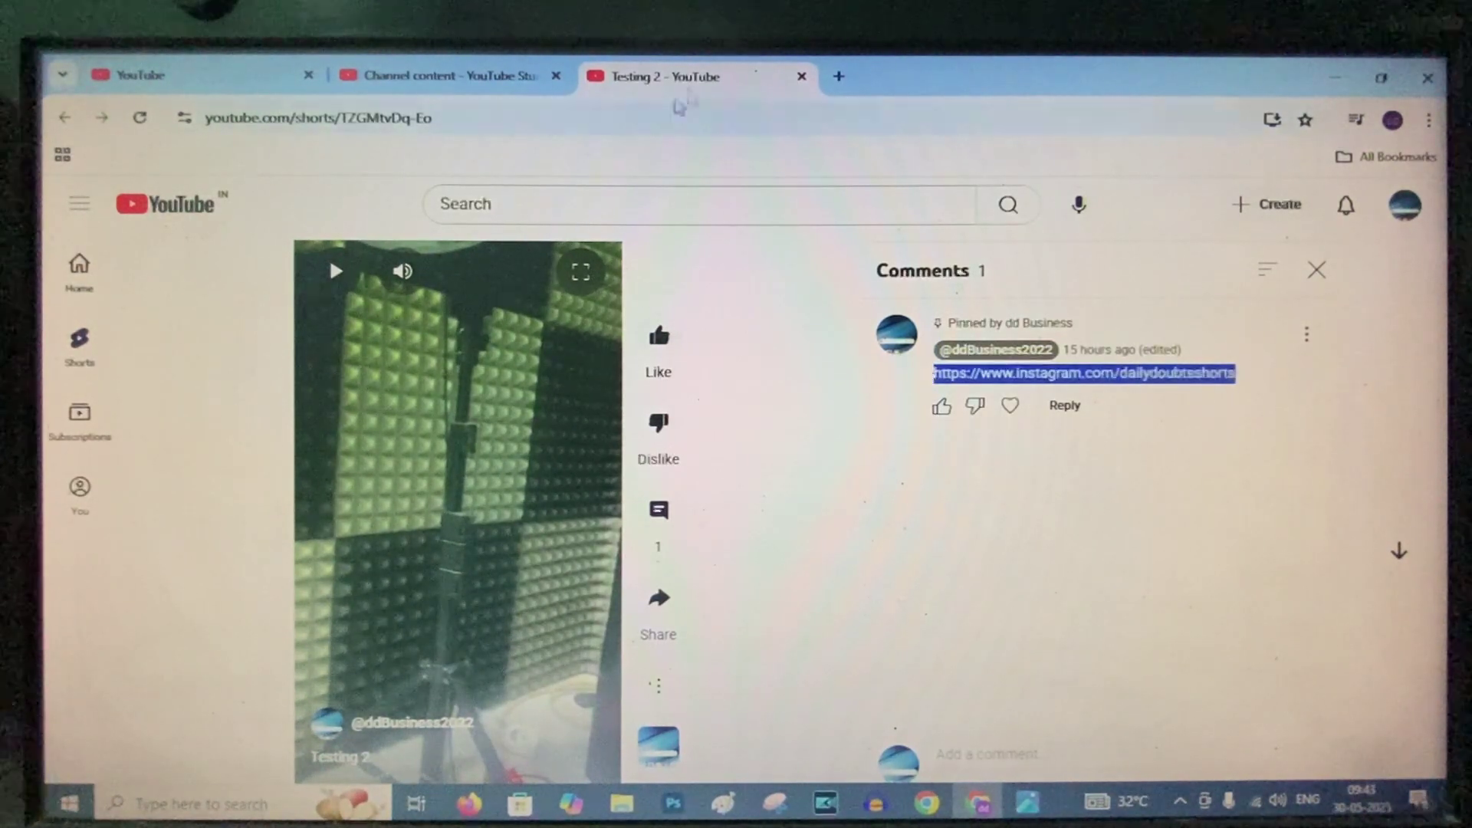
# Step: Paste the copied Instagram profile address into a new tab, then return to the Short's tab
pyautogui.click(838, 77)
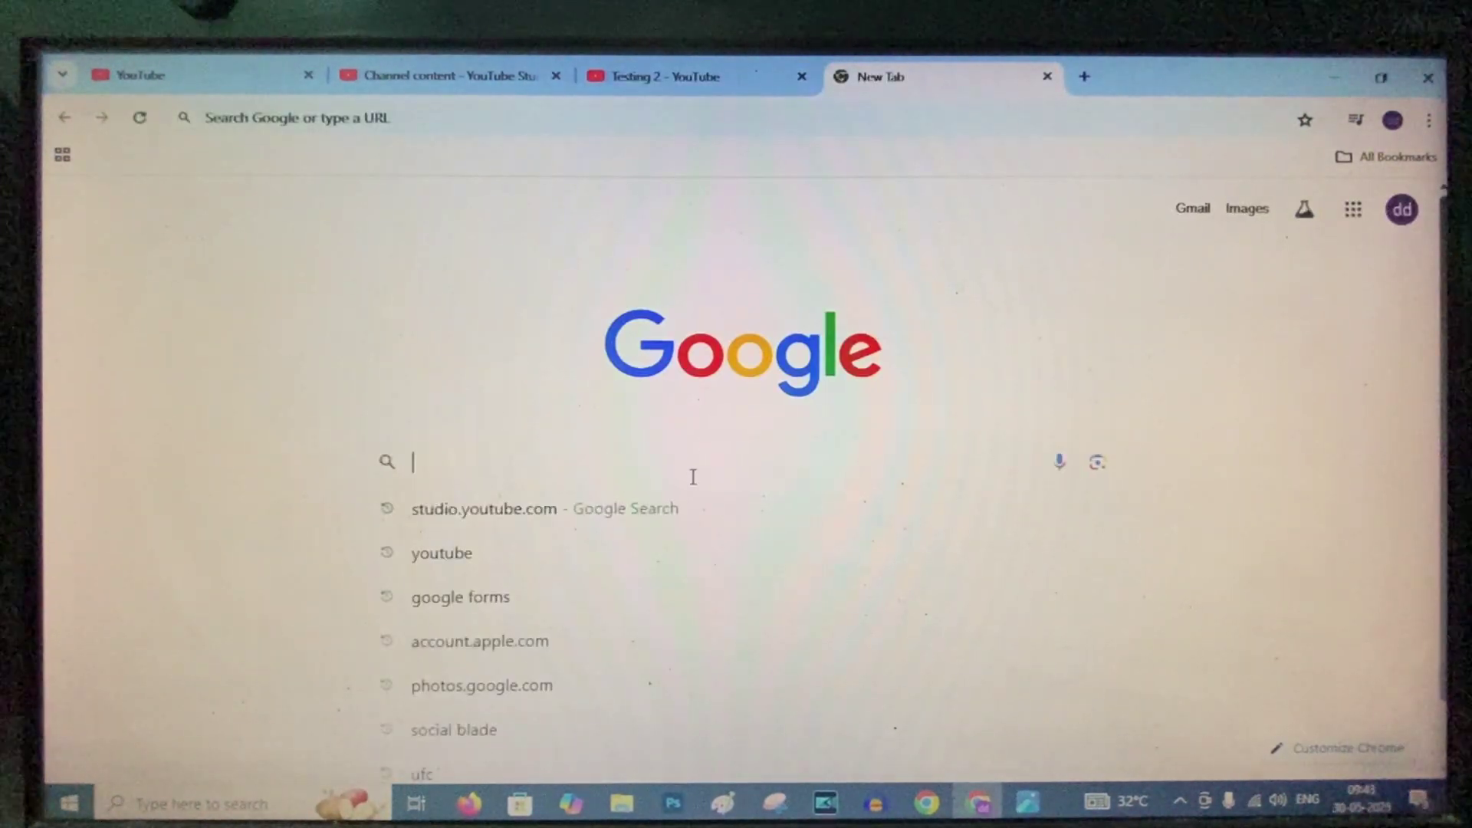
pyautogui.write('https://www.instagram.com/dailydoubtsshorts')
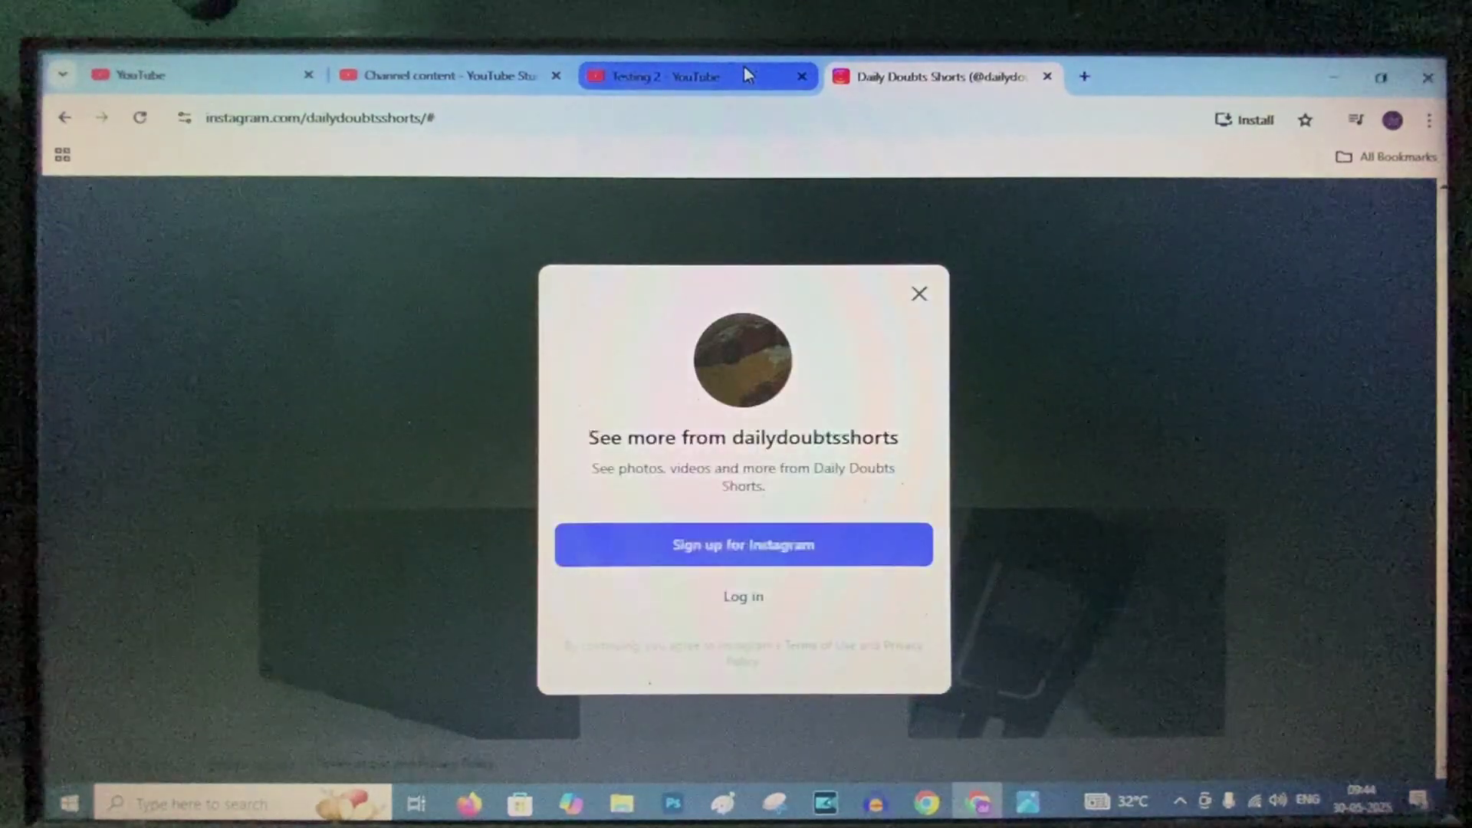
pyautogui.click(747, 73)
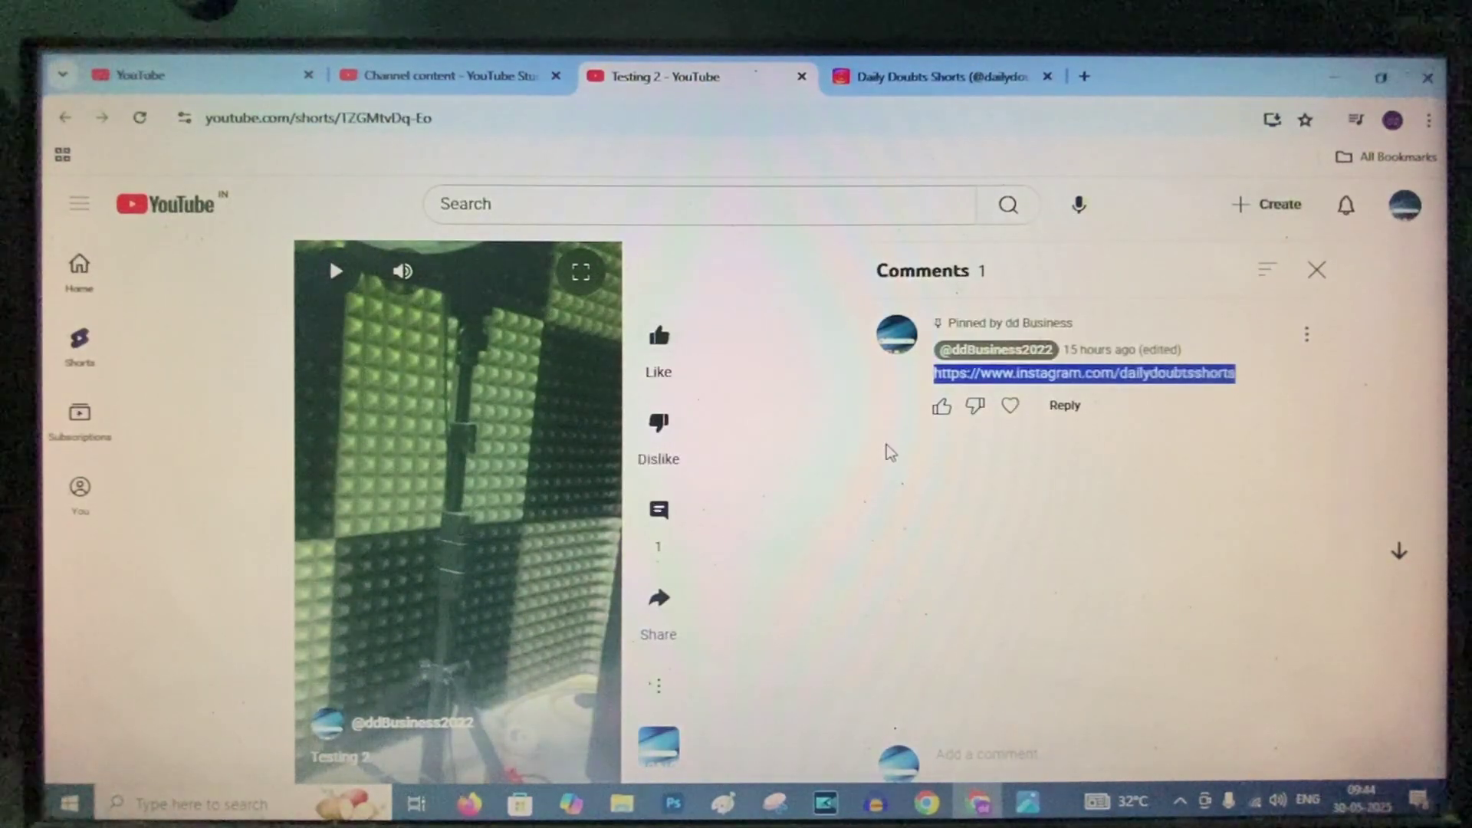